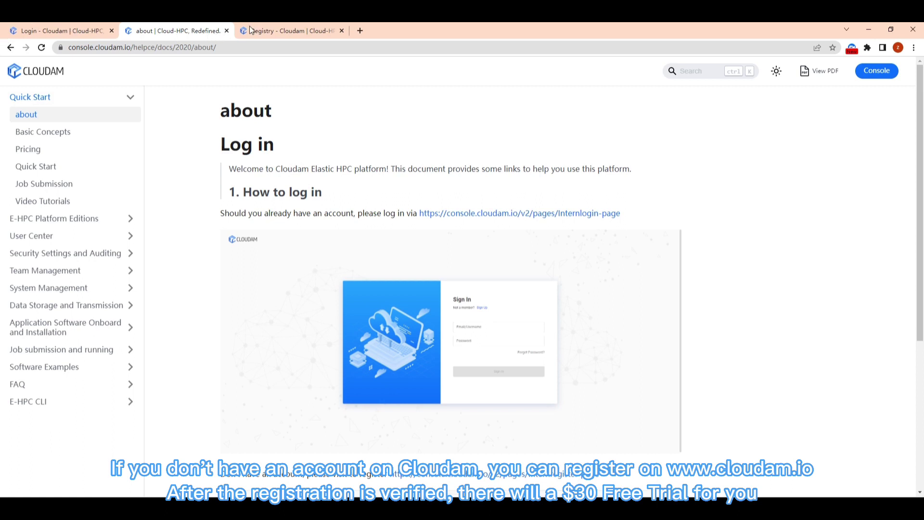
View the account registration form reached from the Cloudam login page, and return to the sign-in form
{"action": "left_click", "coordinate": [37, 27]}
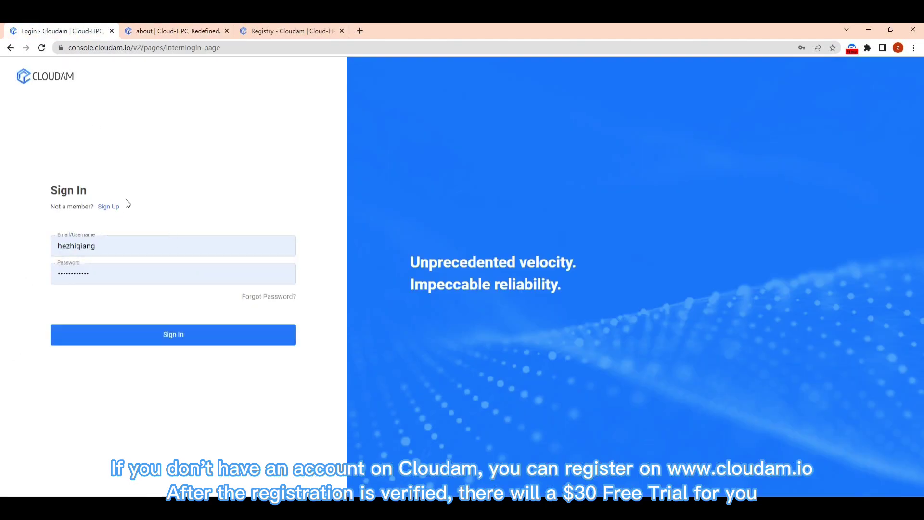
{"action": "left_click", "coordinate": [109, 206]}
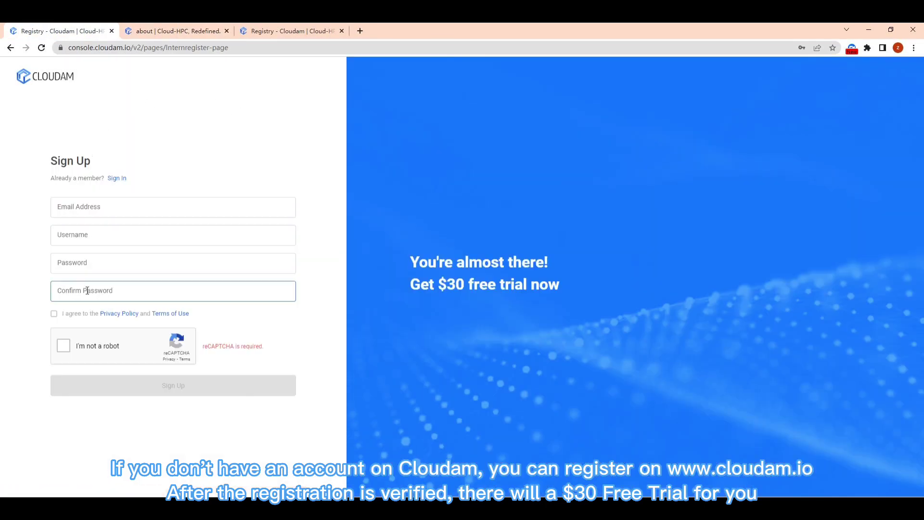
{"action": "left_click", "coordinate": [136, 206]}
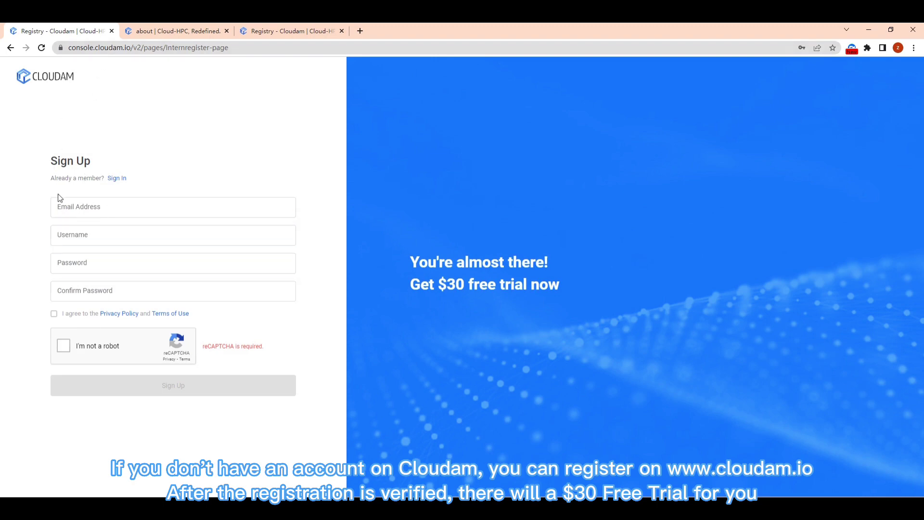
{"action": "left_click", "coordinate": [117, 178]}
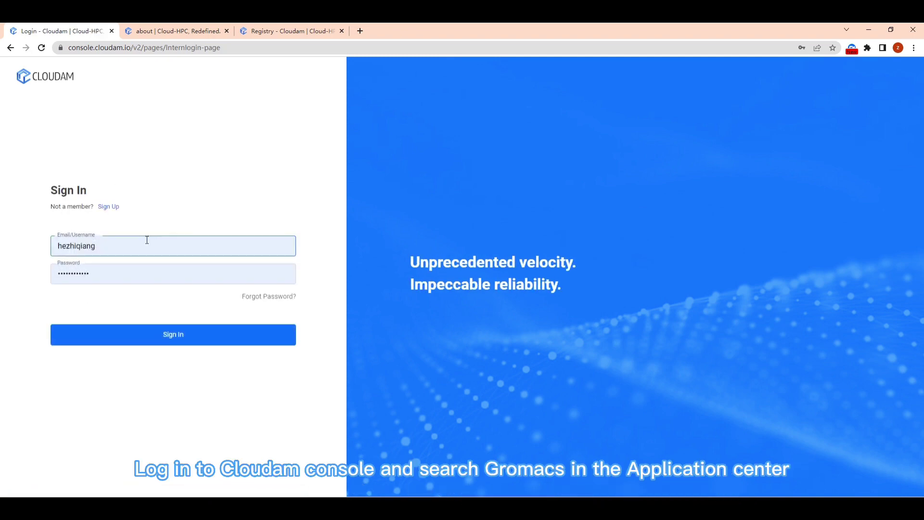
Sign in with the prefilled credentials and find the GROMACS application by searching the application centre for "GROMACS"
{"action": "left_click", "coordinate": [149, 335]}
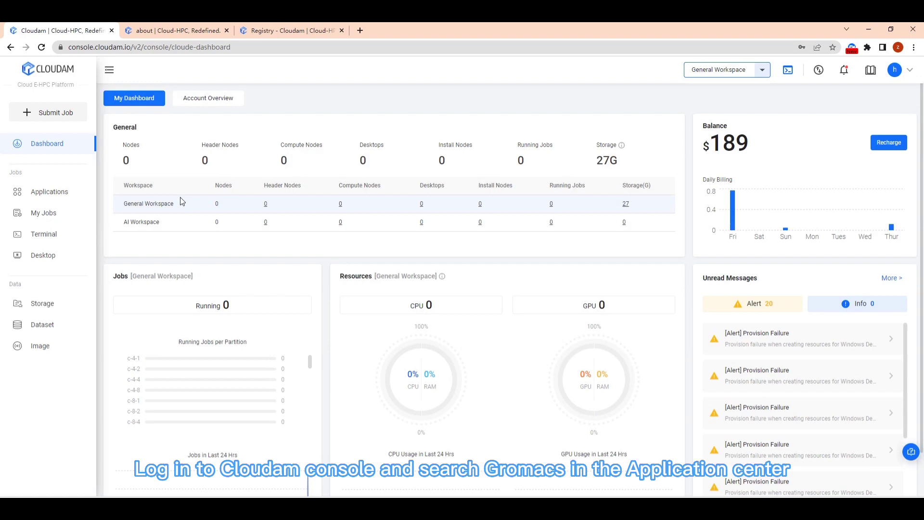
{"action": "left_click", "coordinate": [64, 191]}
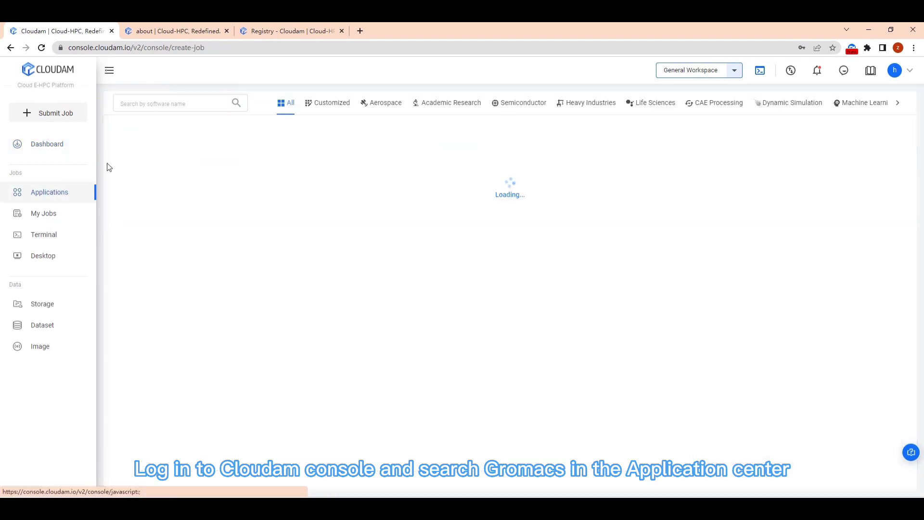
{"action": "left_click", "coordinate": [163, 105]}
{"action": "type", "text": "G"}
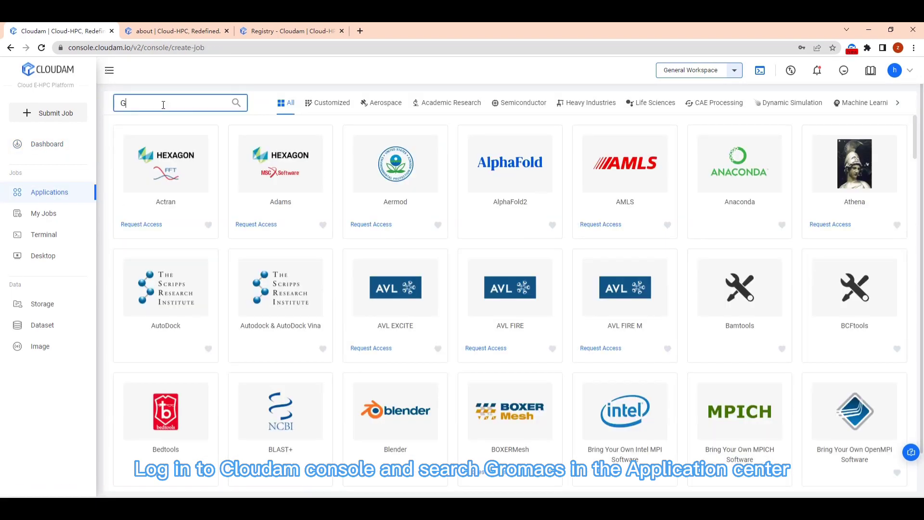
{"action": "type", "text": "ROMACS"}
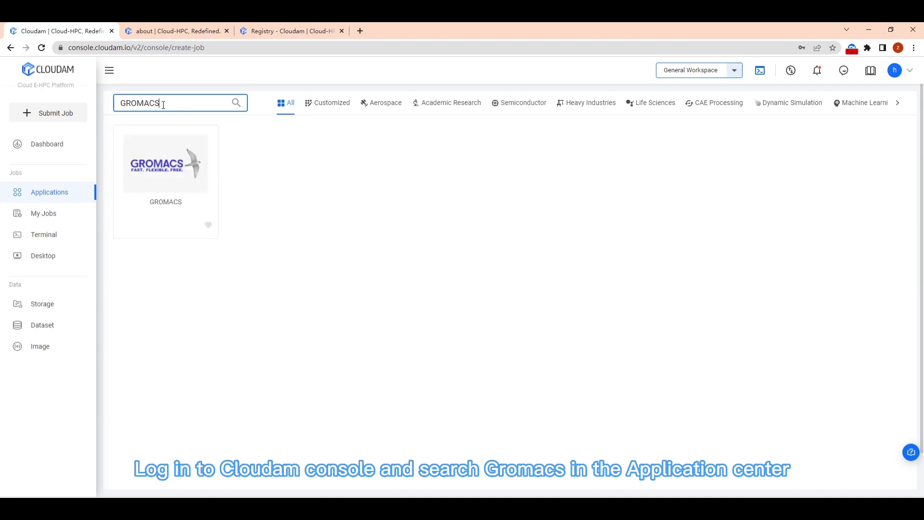
{"action": "left_click", "coordinate": [174, 210]}
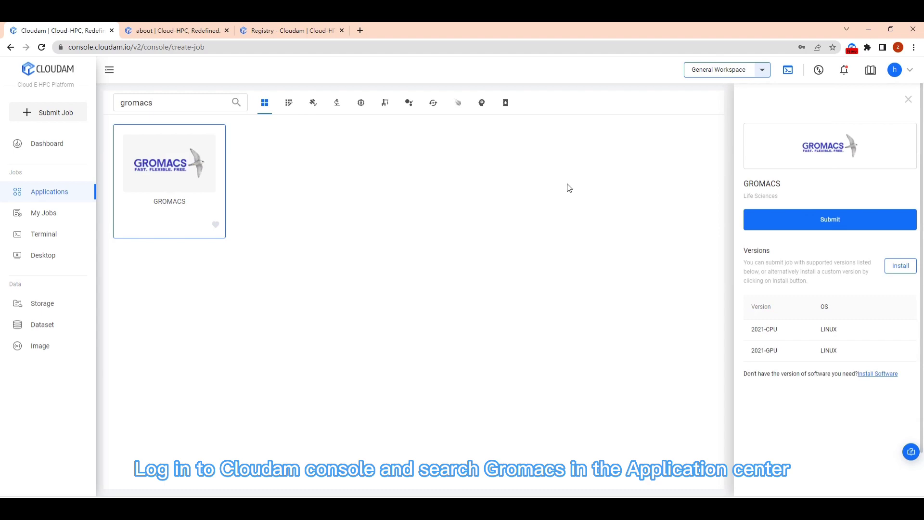
Begin a GROMACS submission through CLI and create a new terminal with auto-termination when idle enabled
{"action": "left_click", "coordinate": [821, 219]}
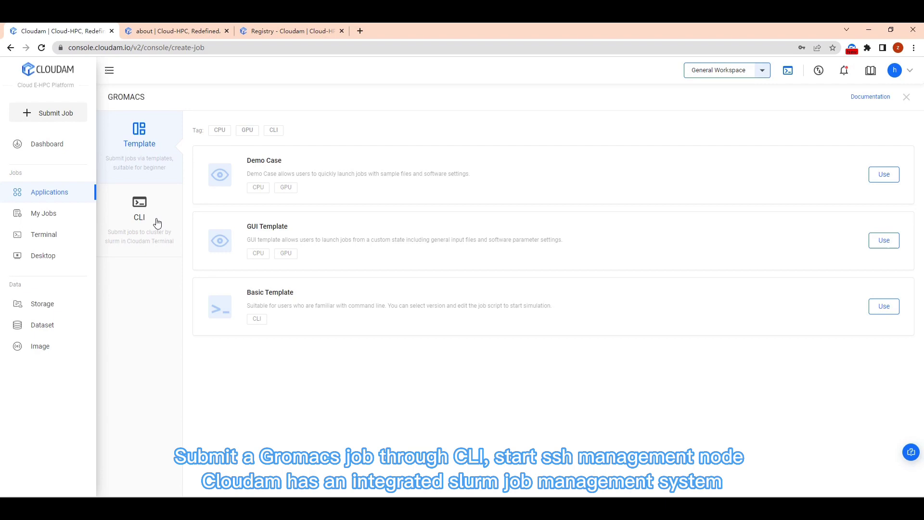
{"action": "left_click", "coordinate": [156, 219]}
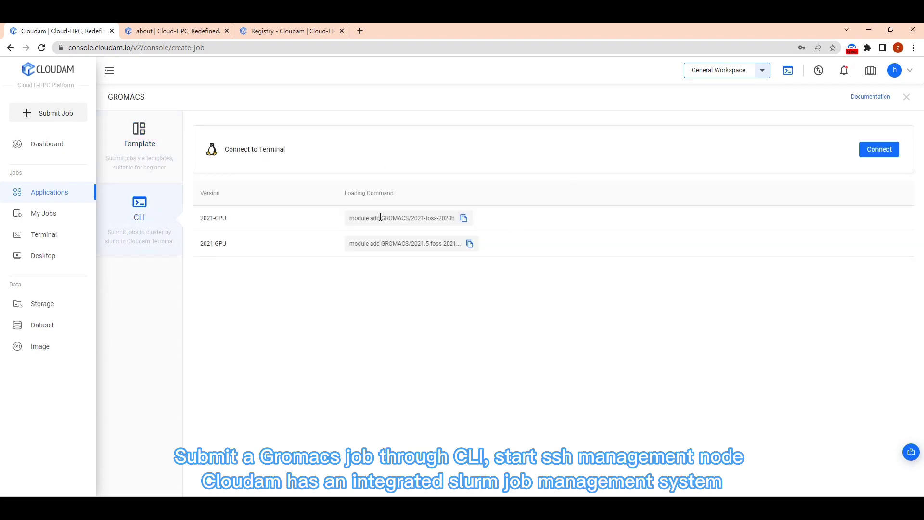
{"action": "left_click", "coordinate": [875, 148]}
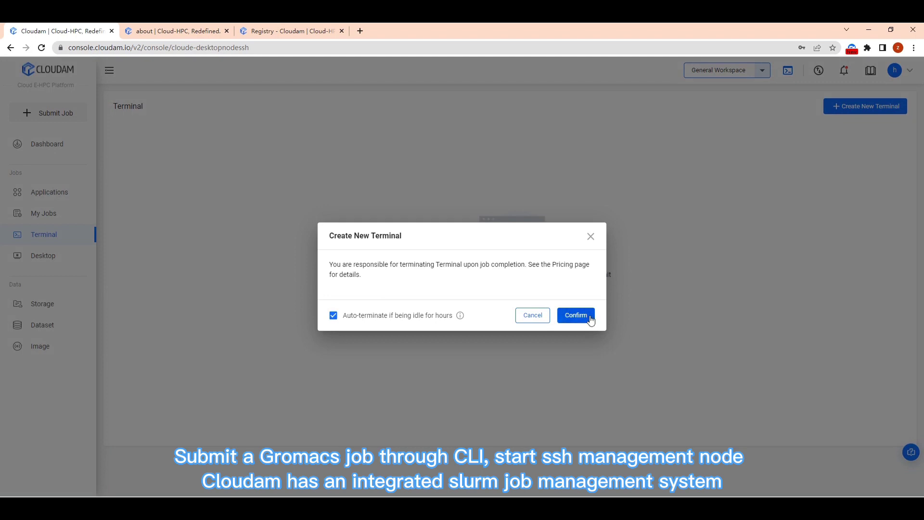
{"action": "left_click", "coordinate": [586, 315]}
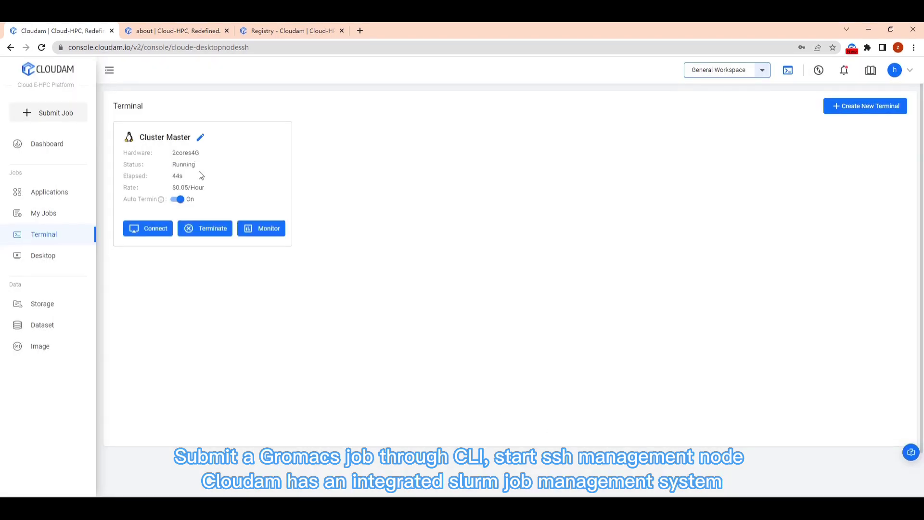
Connect to the Cluster Master over Web SSH and query the installed GROMACS versions with module spider gromacs
{"action": "left_click", "coordinate": [154, 232]}
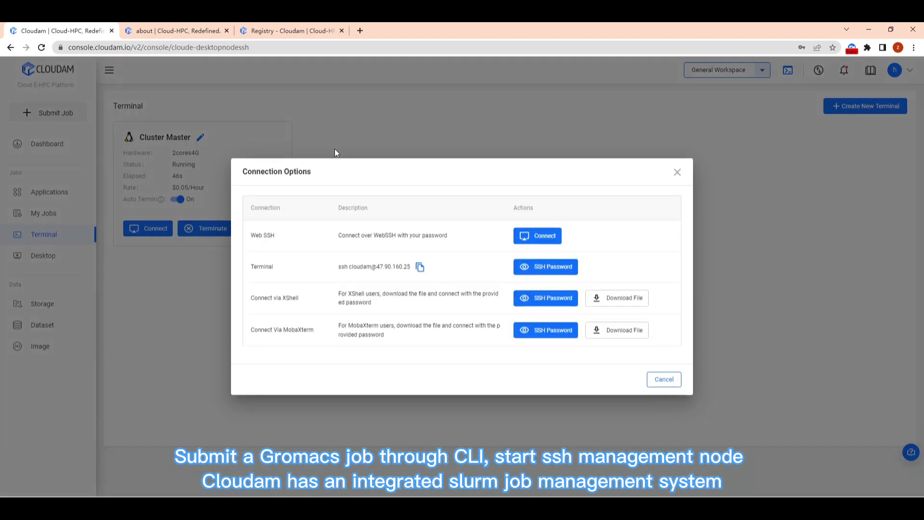
{"action": "left_click", "coordinate": [544, 236]}
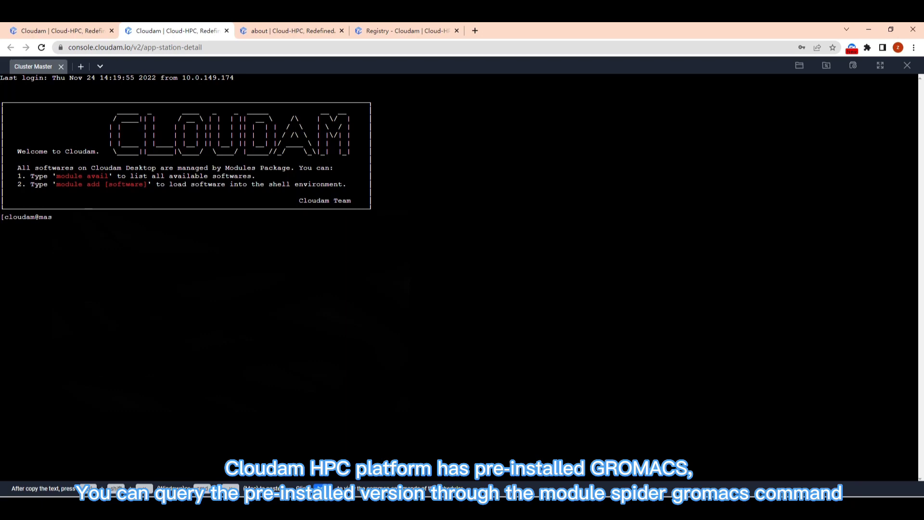
{"action": "type", "text": "module spider gromacs"}
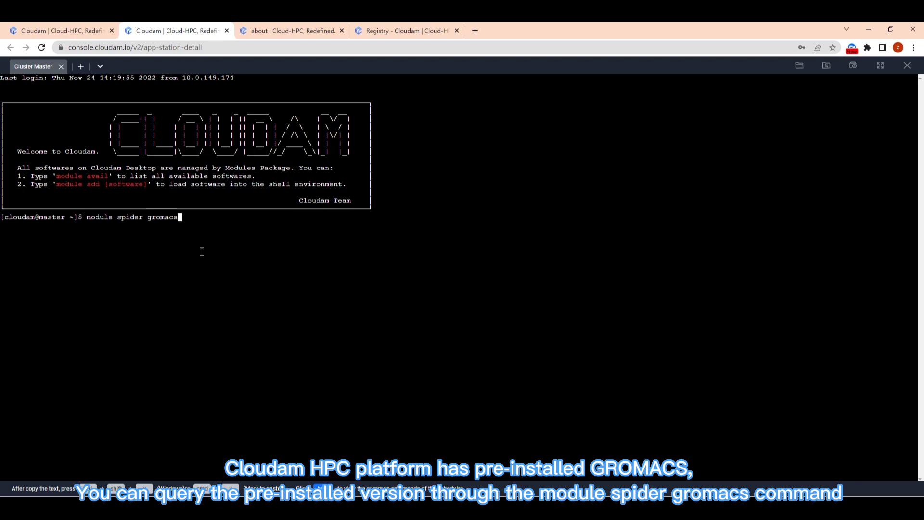
{"action": "key", "text": "Return"}
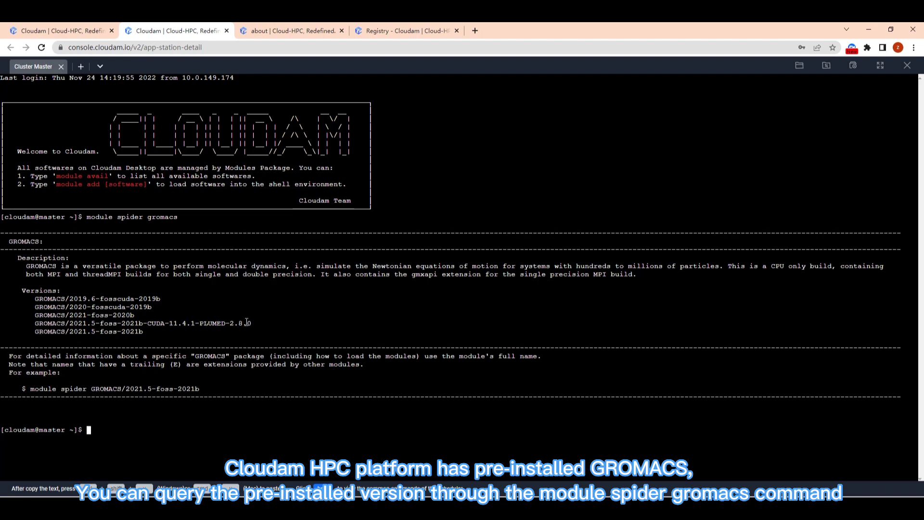
List the cluster queues with sinfo and examine the c-8-2 and g-v100-1 partitions
{"action": "type", "text": "sinfo"}
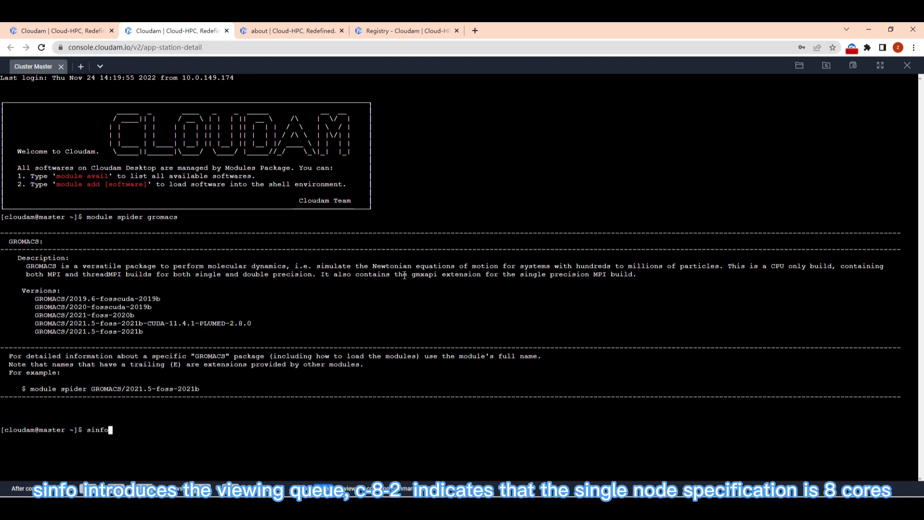
{"action": "key", "text": "Return"}
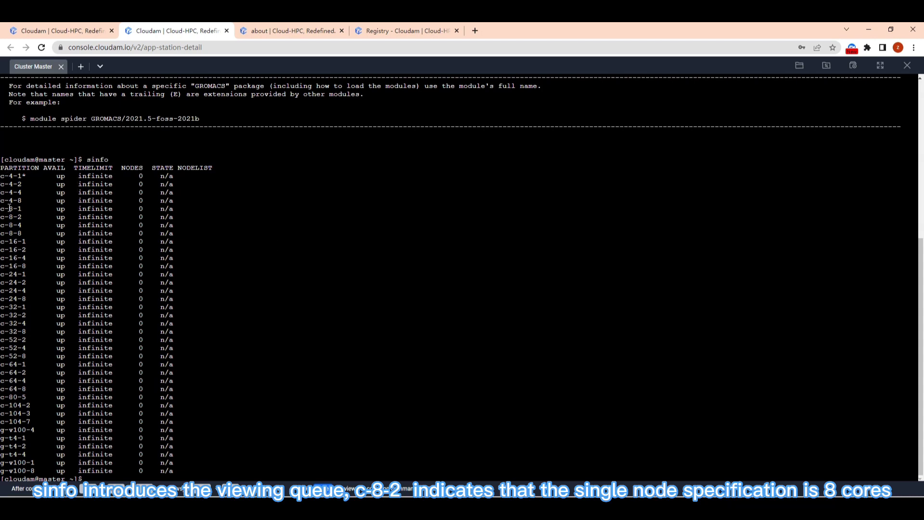
{"action": "left_click_drag", "start_coordinate": [1, 217], "coordinate": [36, 215]}
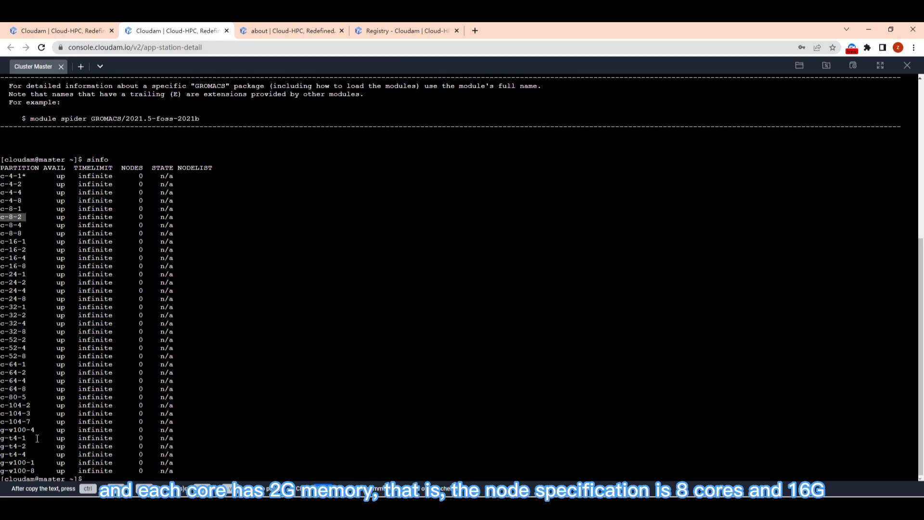
{"action": "left_click_drag", "start_coordinate": [1, 462], "coordinate": [35, 463]}
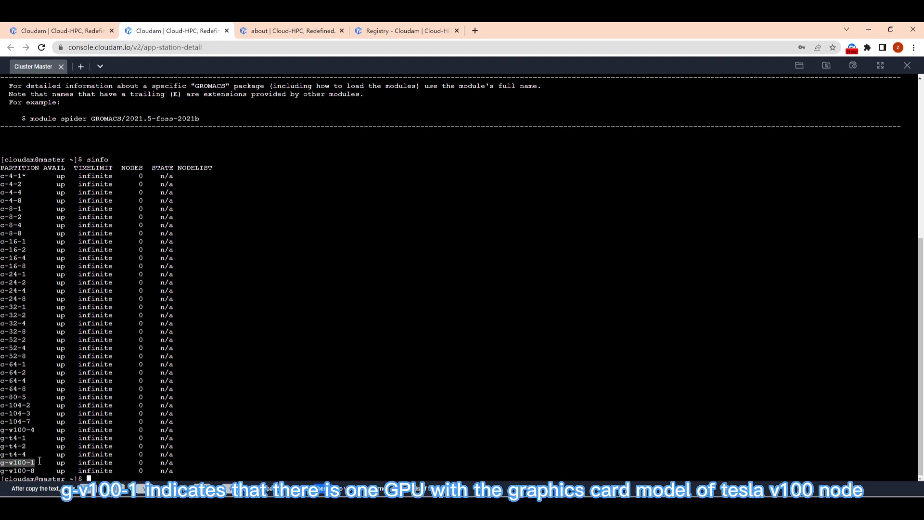
{"action": "left_click", "coordinate": [308, 405]}
Clear the terminal, change to the gromacsJob1 directory and open the gromacs.sh script in vim
{"action": "key", "text": "ctrl+l"}
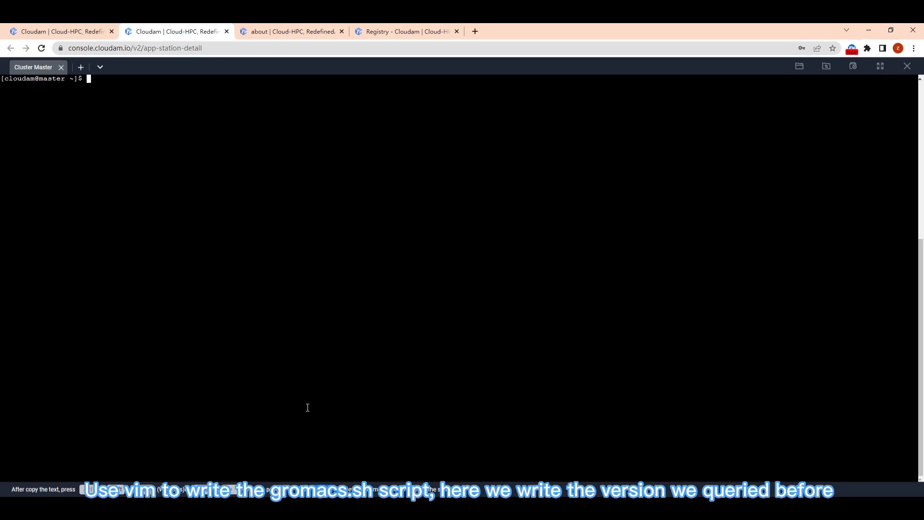
{"action": "type", "text": "cd g"}
{"action": "key", "text": "Tab"}
{"action": "key", "text": "Return"}
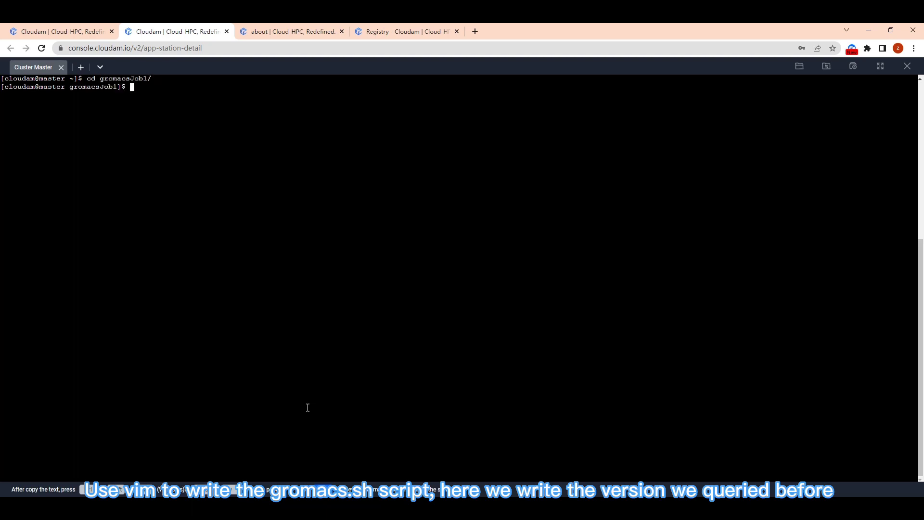
{"action": "type", "text": "vim g"}
{"action": "key", "text": "Tab"}
{"action": "key", "text": "Return"}
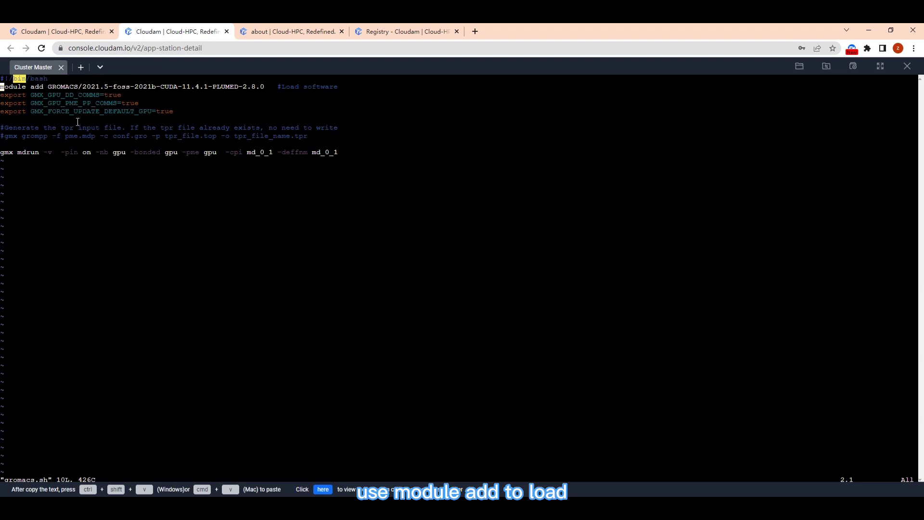
Review the loaded GROMACS module and the md_0_1 file arguments in gromacs.sh, and write and quit vim
{"action": "double_click", "coordinate": [259, 152]}
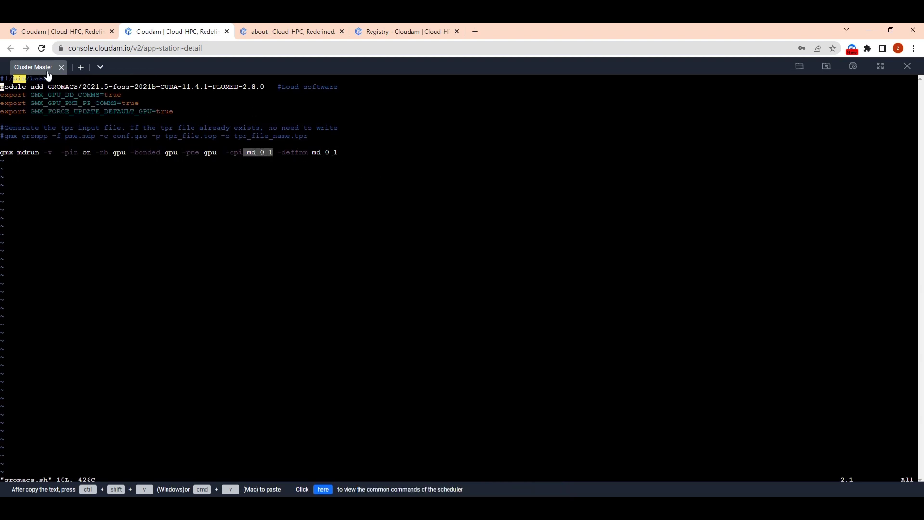
{"action": "left_click_drag", "start_coordinate": [48, 87], "coordinate": [263, 90]}
{"action": "double_click", "coordinate": [319, 152]}
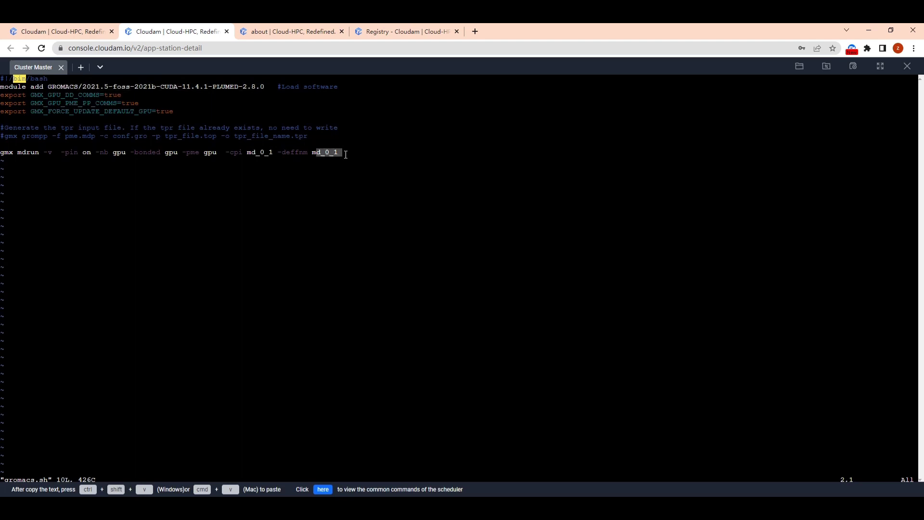
{"action": "left_click", "coordinate": [411, 171]}
{"action": "type", "text": ":wq"}
{"action": "key", "text": "Return"}
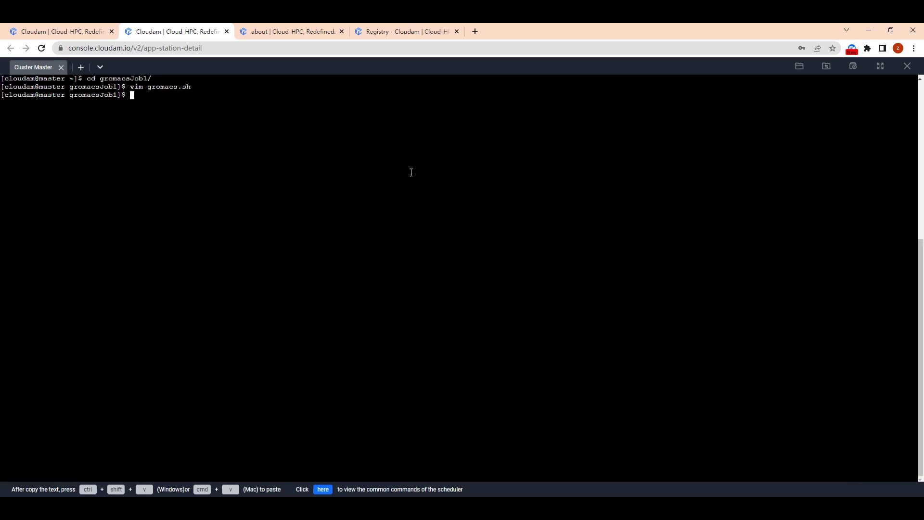
List the files in the gromacsJob1 directory and check the md_0_1.tpr input file
{"action": "type", "text": "ls"}
{"action": "key", "text": "Return"}
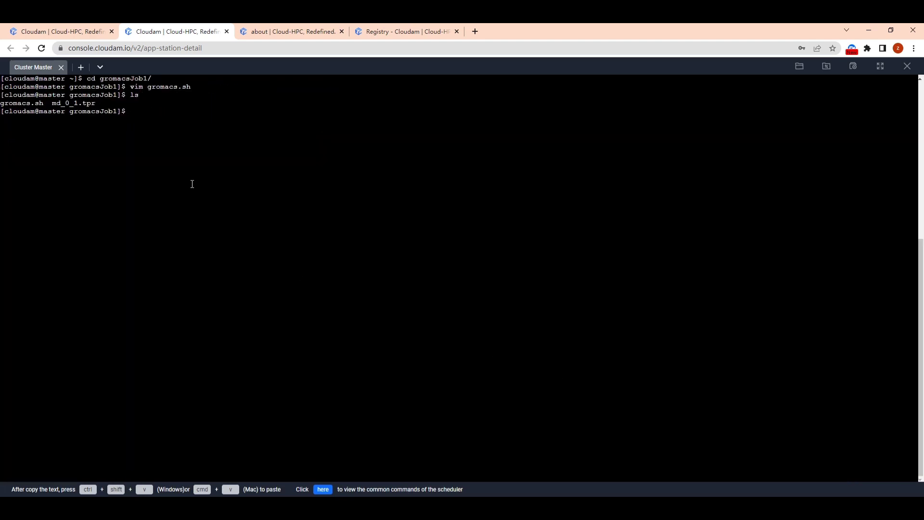
{"action": "left_click_drag", "start_coordinate": [52, 103], "coordinate": [96, 103]}
{"action": "left_click", "coordinate": [105, 137]}
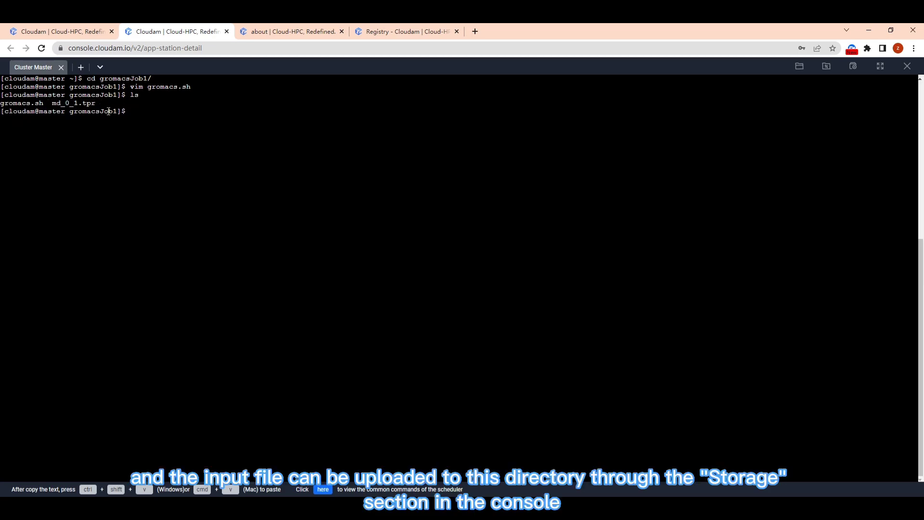
View the gromacsJob1 folder in the console's Storage section, where input files can be uploaded
{"action": "left_click", "coordinate": [103, 31]}
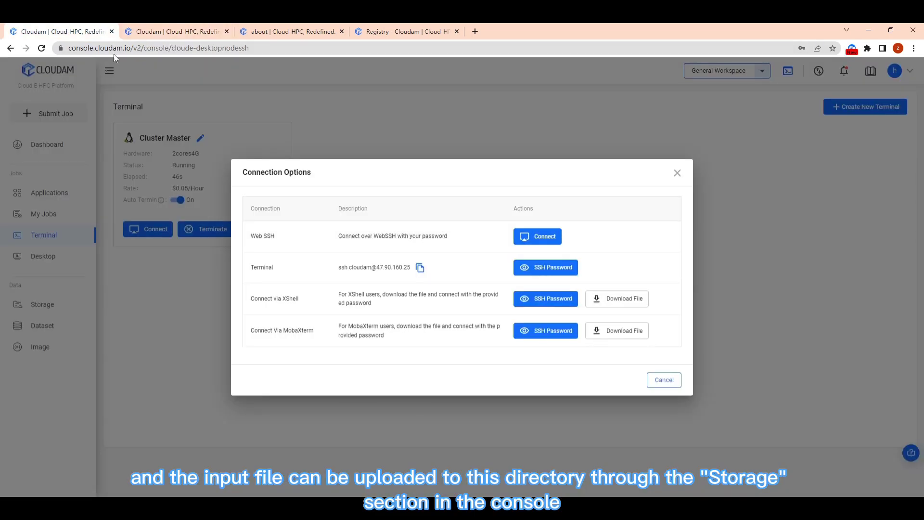
{"action": "left_click", "coordinate": [675, 172]}
{"action": "left_click", "coordinate": [85, 308]}
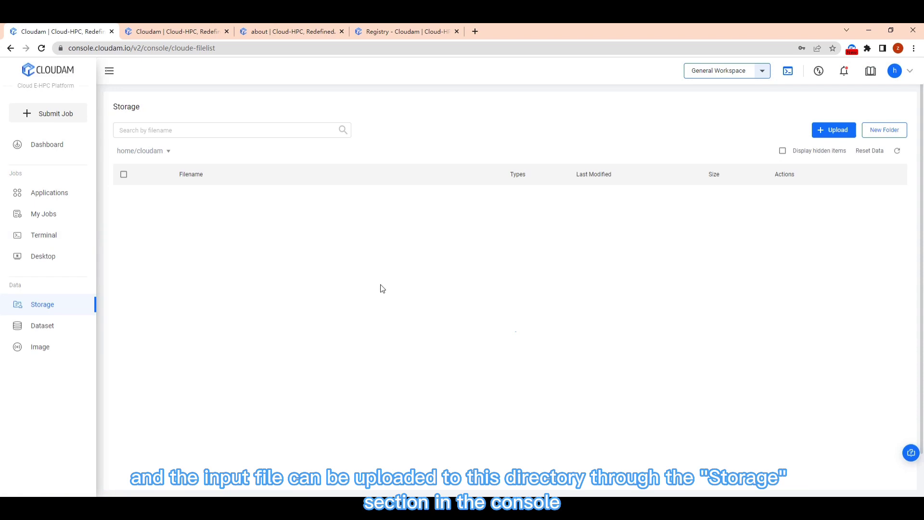
{"action": "left_click", "coordinate": [219, 335]}
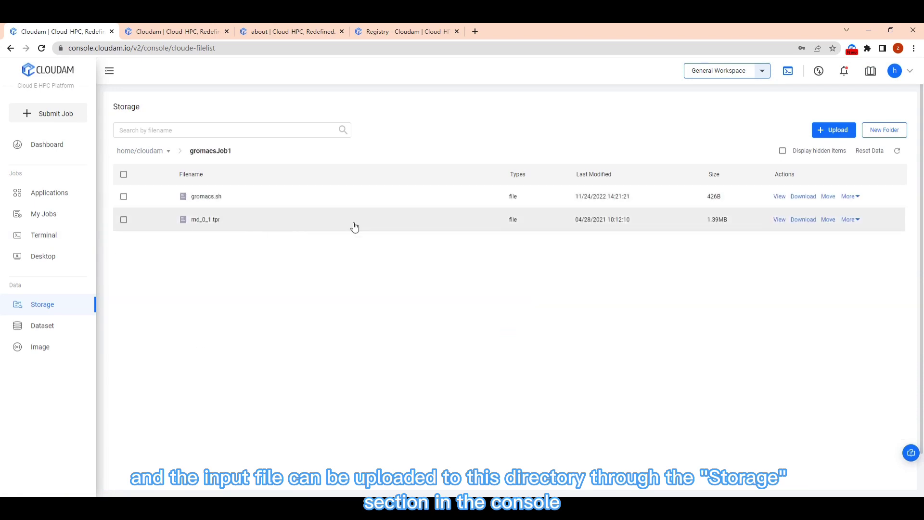
{"action": "mouse_move", "coordinate": [843, 137]}
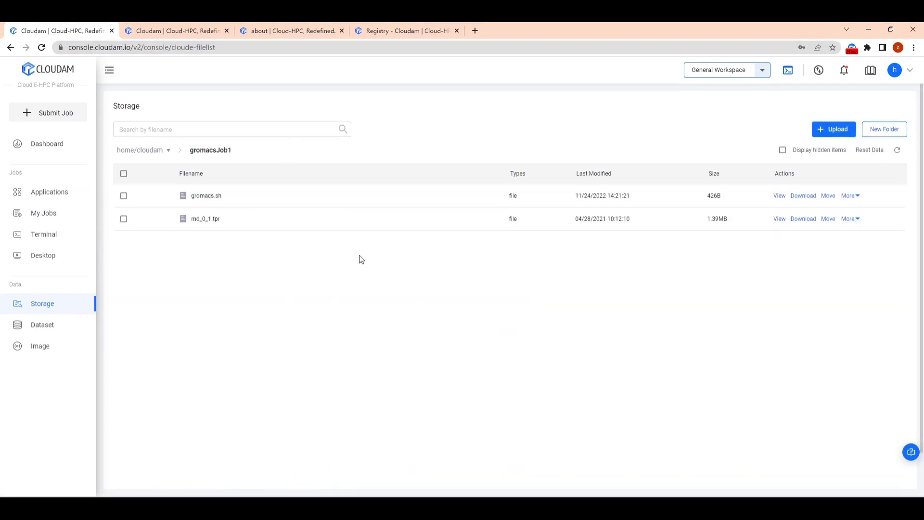
Return to the cluster terminal and submit gromacs.sh with sbatch to the g-v100-1 queue using 12 CPU cores
{"action": "left_click", "coordinate": [176, 30]}
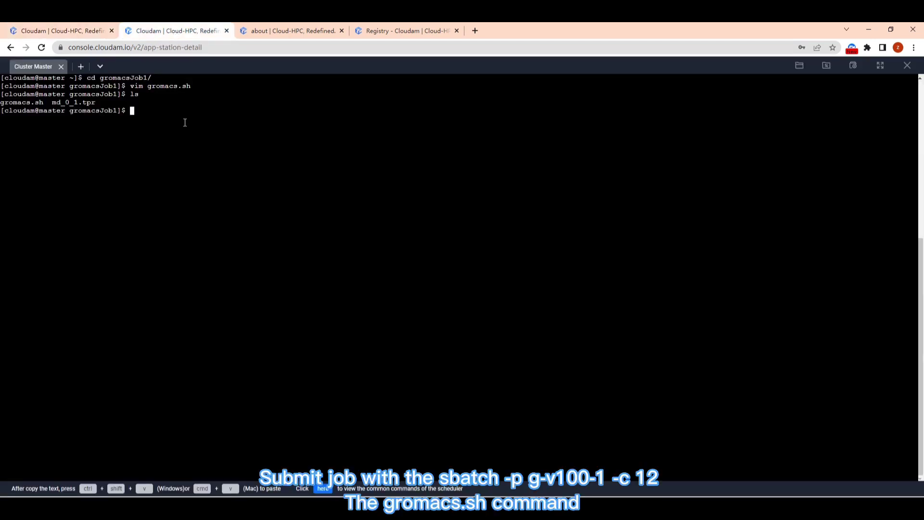
{"action": "type", "text": "sbatch -p g-v100-1"}
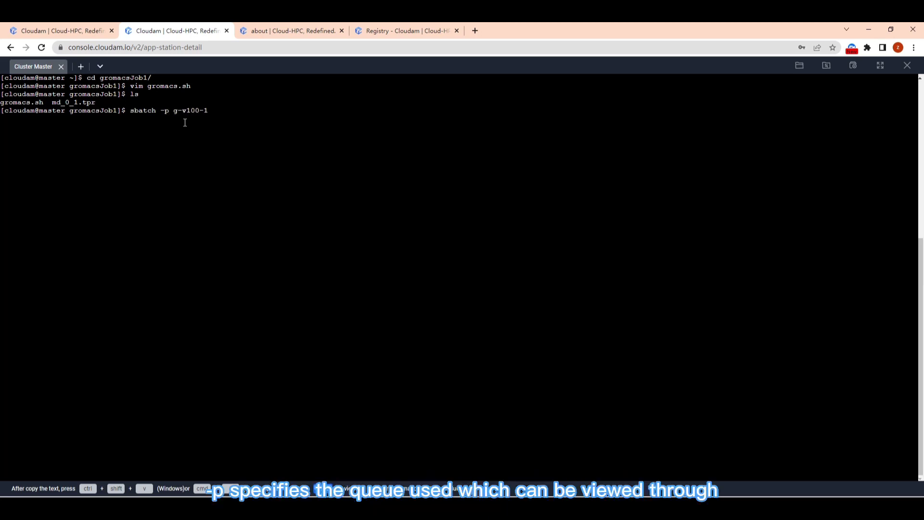
{"action": "type", "text": " -c 12"}
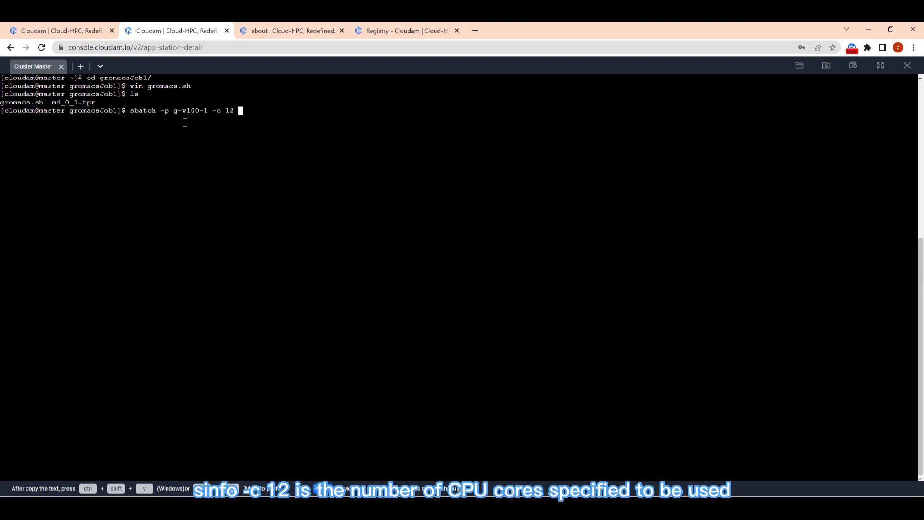
{"action": "type", "text": " g"}
{"action": "key", "text": "Tab"}
{"action": "left_click_drag", "start_coordinate": [169, 110], "coordinate": [235, 110]}
{"action": "left_click", "coordinate": [278, 110]}
{"action": "key", "text": "Return"}
Check the submitted job's state with squeue, repeating the query while the compute node is being created
{"action": "type", "text": "squeueu"}
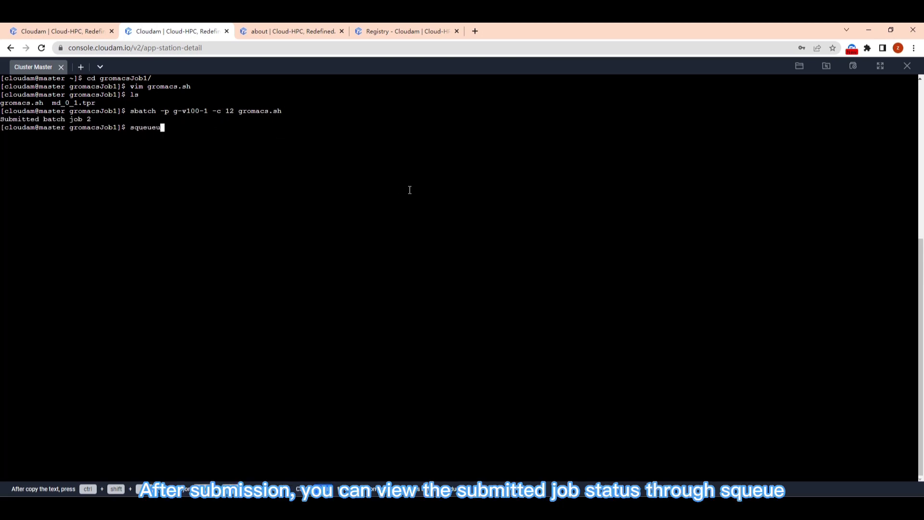
{"action": "key", "text": "BackSpace"}
{"action": "key", "text": "Return"}
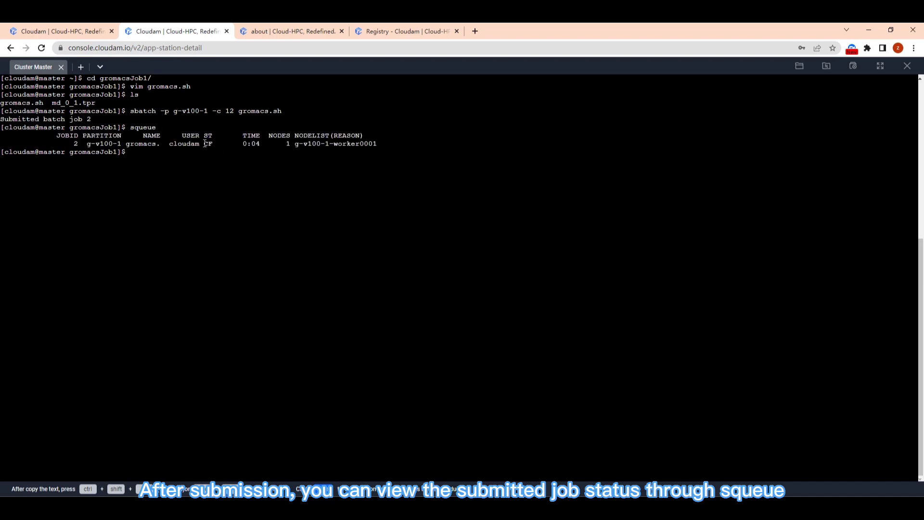
{"action": "left_click_drag", "start_coordinate": [204, 143], "coordinate": [215, 145]}
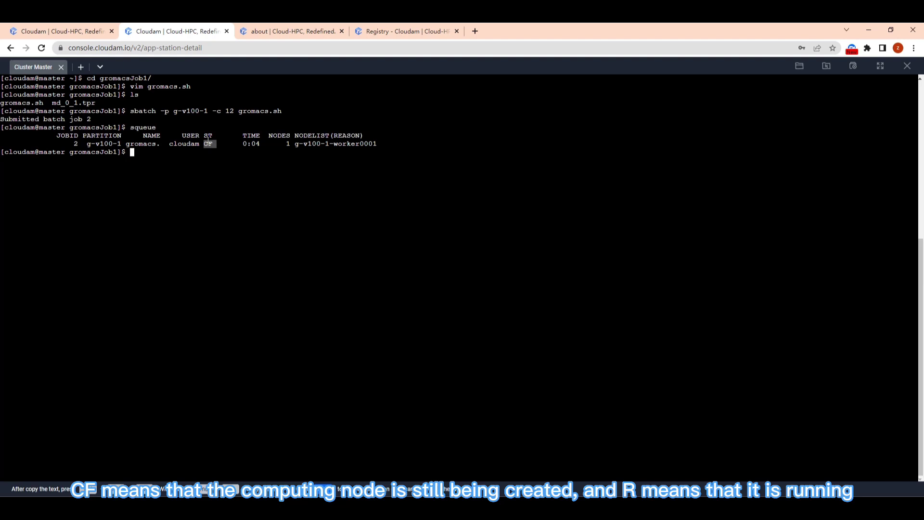
{"action": "left_click", "coordinate": [311, 178]}
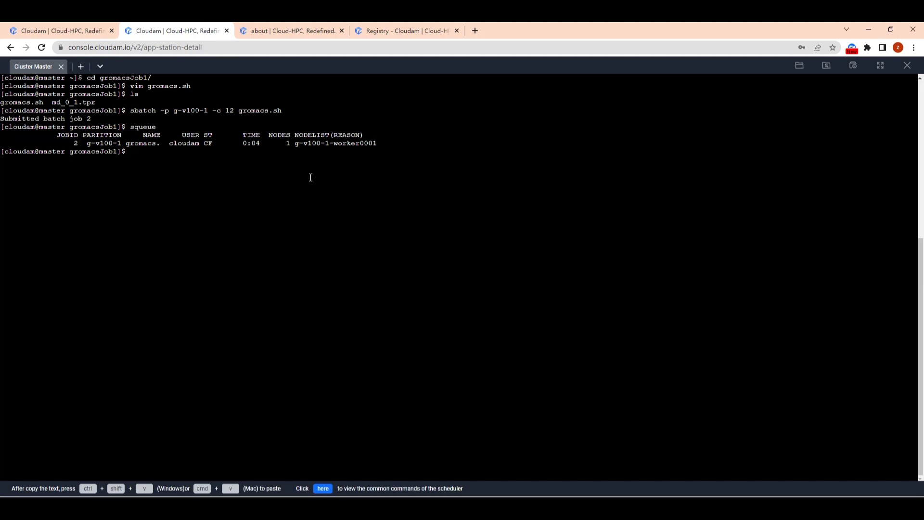
{"action": "type", "text": "squeue"}
{"action": "key", "text": "Return"}
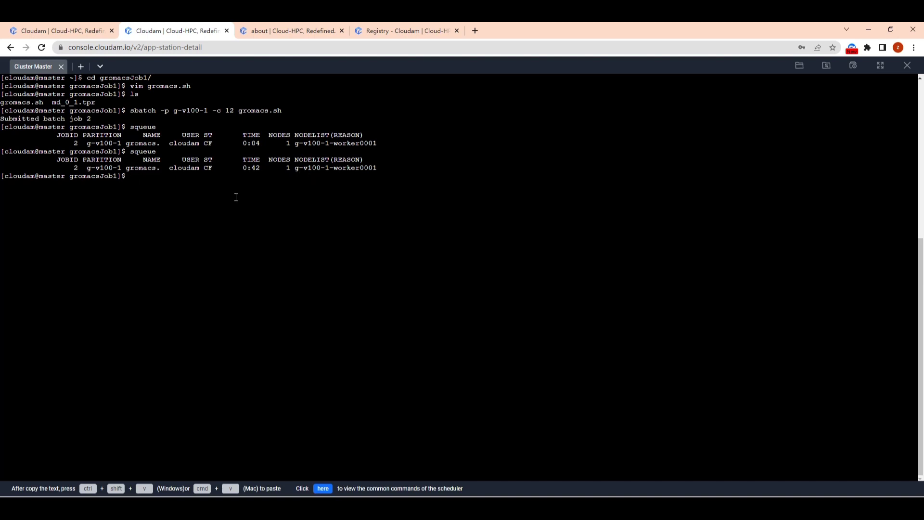
{"action": "type", "text": "squeue"}
{"action": "key", "text": "Return"}
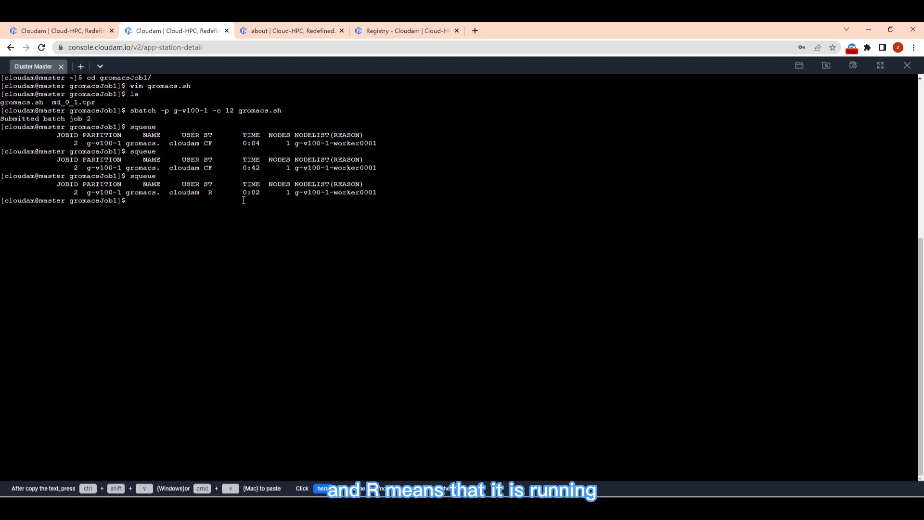
Connect over ssh to the compute node g-v100-1-worker0001, copying its name from the squeue node list
{"action": "type", "text": "ssh"}
{"action": "left_click_drag", "start_coordinate": [295, 192], "coordinate": [377, 193]}
{"action": "right_click", "coordinate": [371, 193]}
{"action": "left_click", "coordinate": [397, 226]}
{"action": "right_click", "coordinate": [374, 226]}
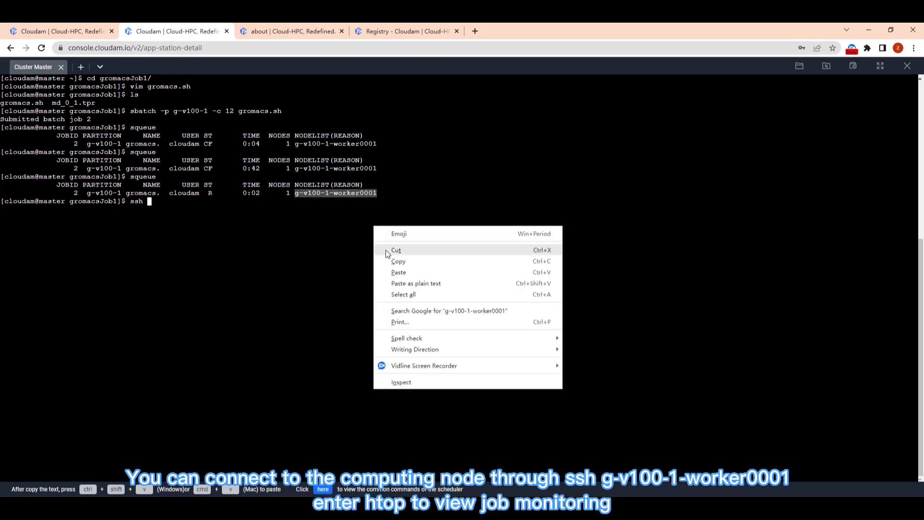
{"action": "left_click", "coordinate": [401, 272]}
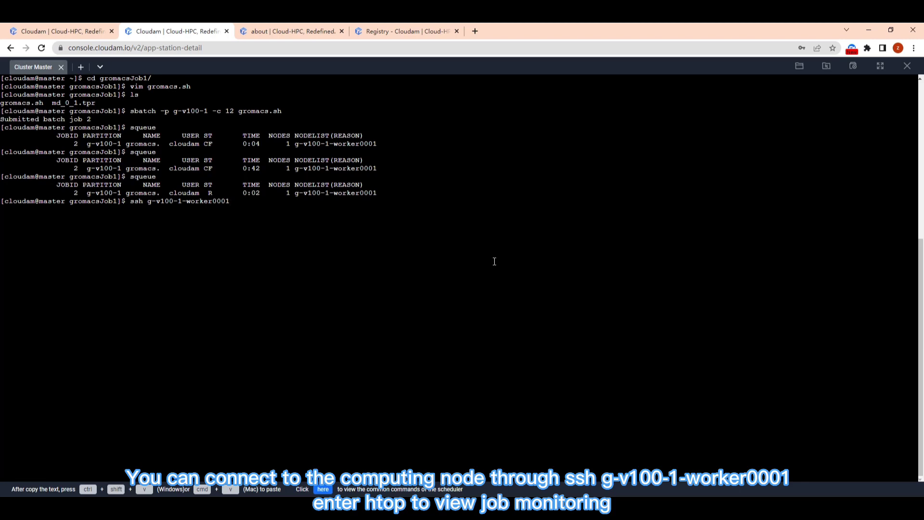
{"action": "key", "text": "Return"}
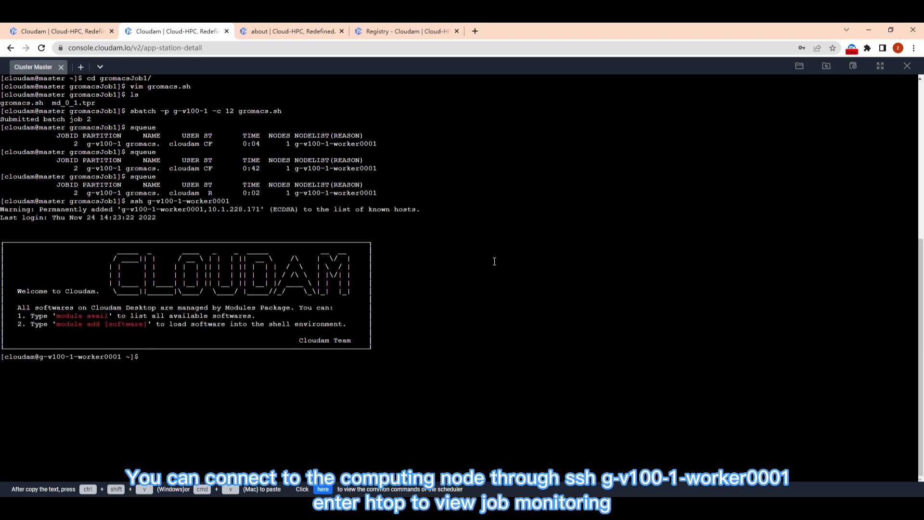
Examine the job's processes and CPU load on the compute node with htop, and quit it
{"action": "type", "text": "htop"}
{"action": "key", "text": "Return"}
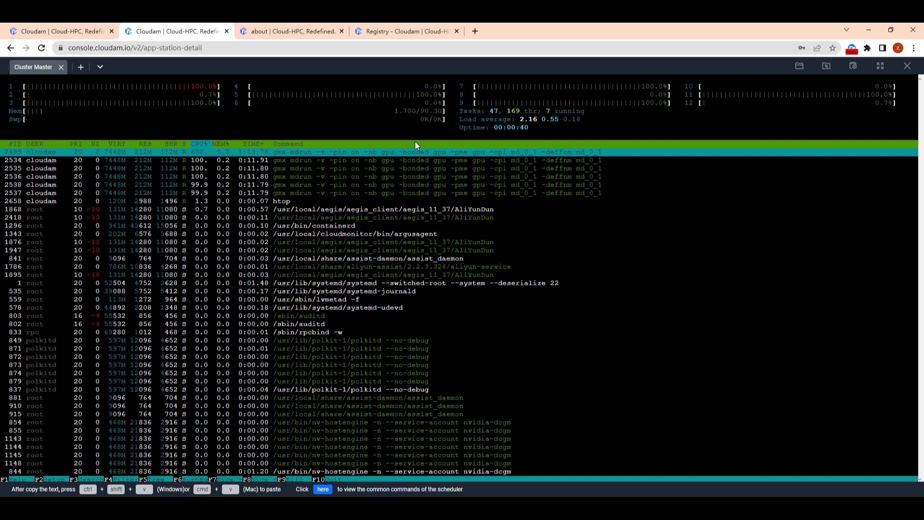
{"action": "key", "text": "q"}
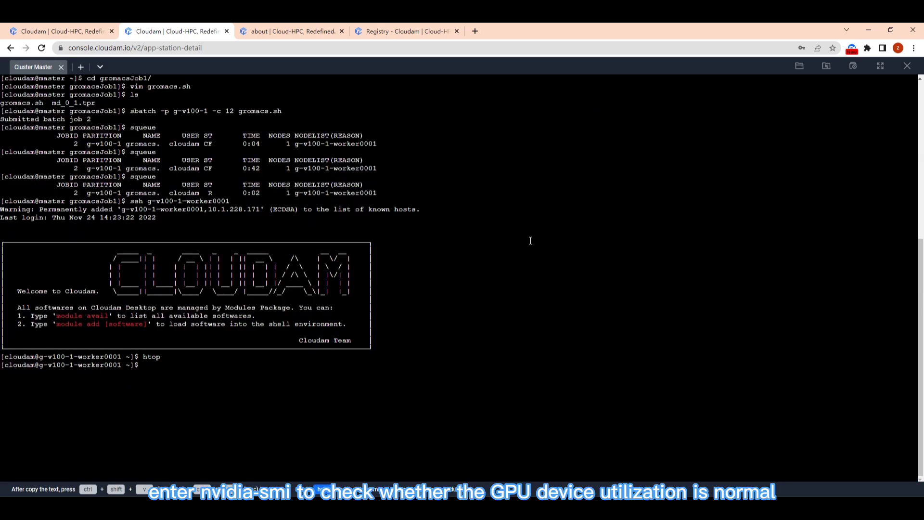
Check the GPU utilization on the compute node with nvidia-smi, and exit the ssh session
{"action": "type", "text": "nvidia-smi"}
{"action": "key", "text": "Return"}
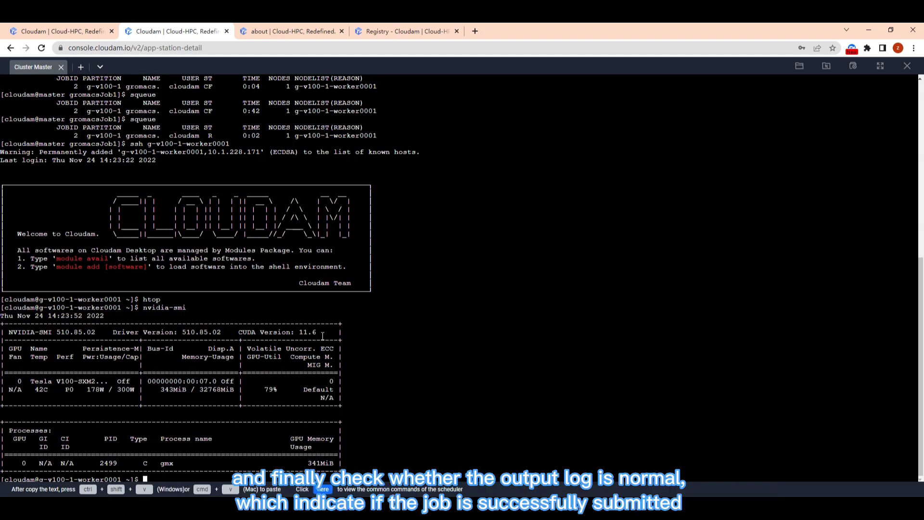
{"action": "left_click_drag", "start_coordinate": [284, 389], "coordinate": [260, 390]}
{"action": "type", "text": "exit"}
{"action": "key", "text": "Return"}
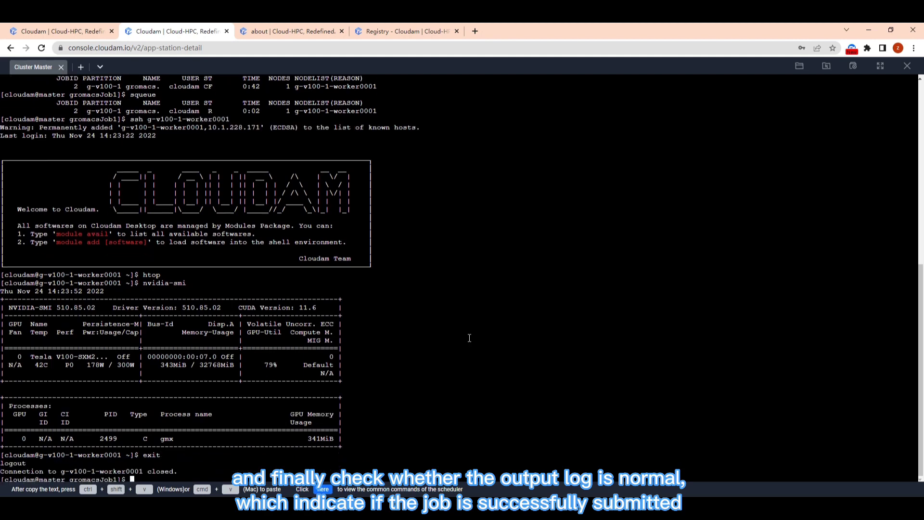
Clear the terminal, list the files in gromacsJob1 and print the md_0_1.log output log with cat
{"action": "key", "text": "ctrl+l"}
{"action": "type", "text": "ls"}
{"action": "key", "text": "Return"}
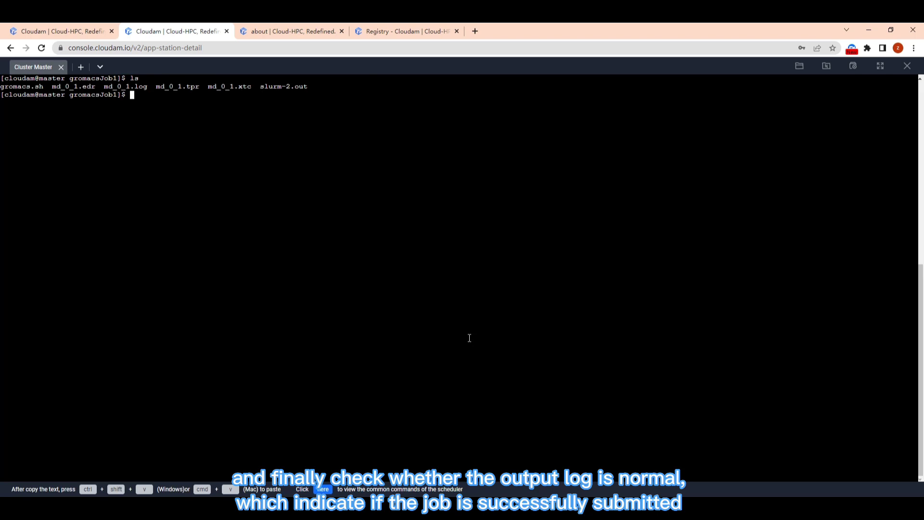
{"action": "type", "text": "cat m"}
{"action": "key", "text": "Tab"}
{"action": "type", "text": "l"}
{"action": "key", "text": "Tab"}
{"action": "key", "text": "Return"}
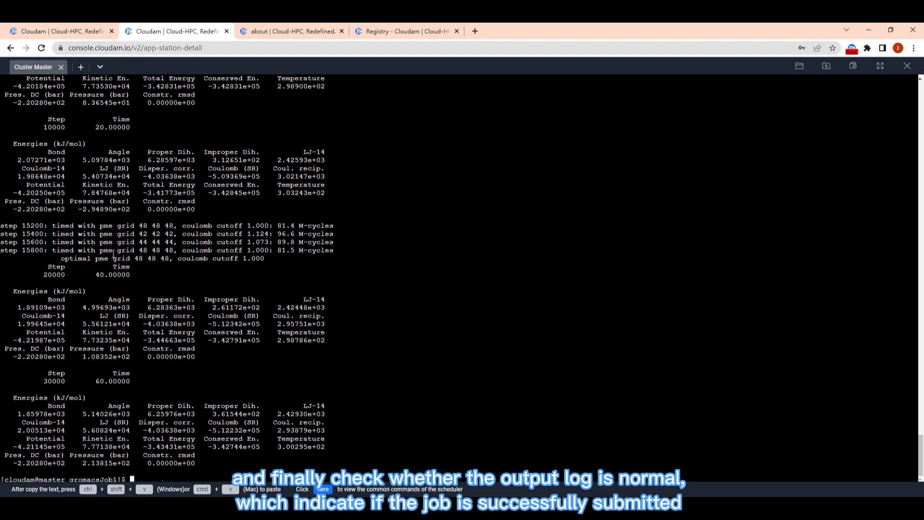
Review the gromacs.sh job costs and the billing details in the console's Billing & Cost center
{"action": "left_click", "coordinate": [91, 30]}
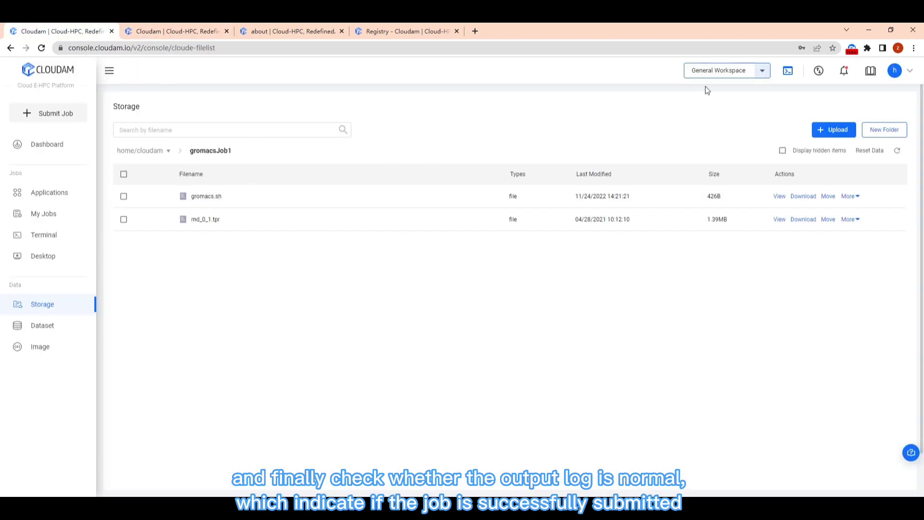
{"action": "mouse_move", "coordinate": [894, 70]}
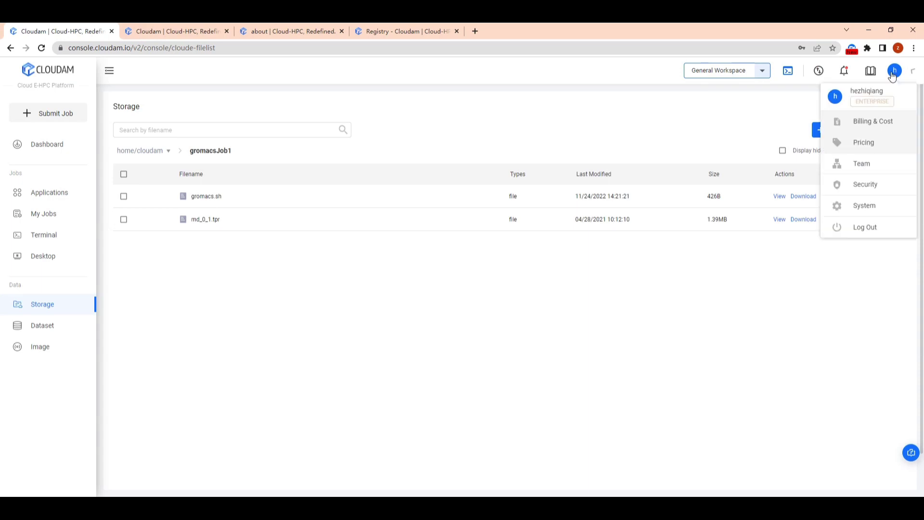
{"action": "left_click", "coordinate": [866, 123]}
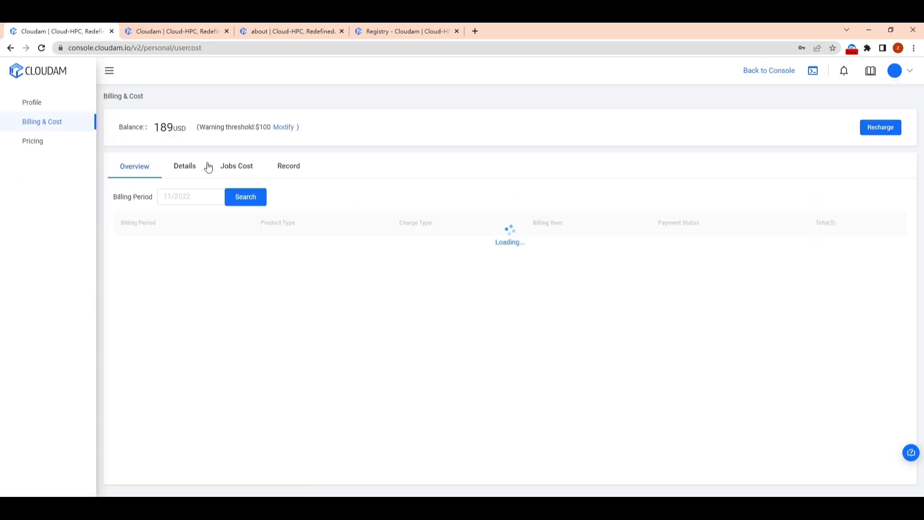
{"action": "left_click", "coordinate": [188, 166]}
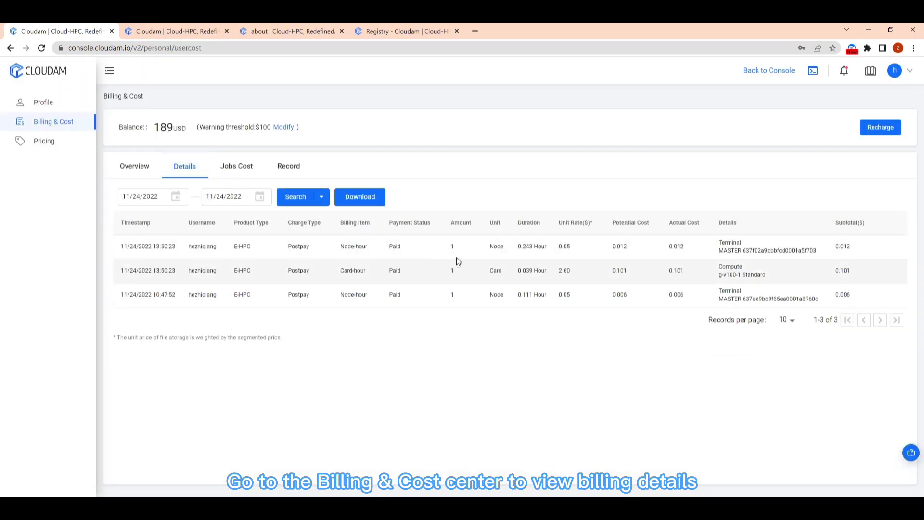
{"action": "left_click", "coordinate": [226, 164]}
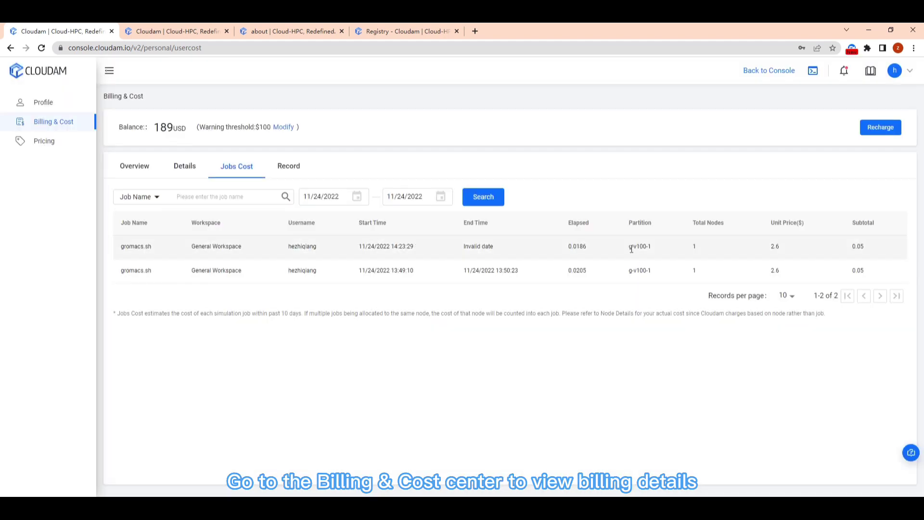
{"action": "left_click_drag", "start_coordinate": [125, 246], "coordinate": [868, 244]}
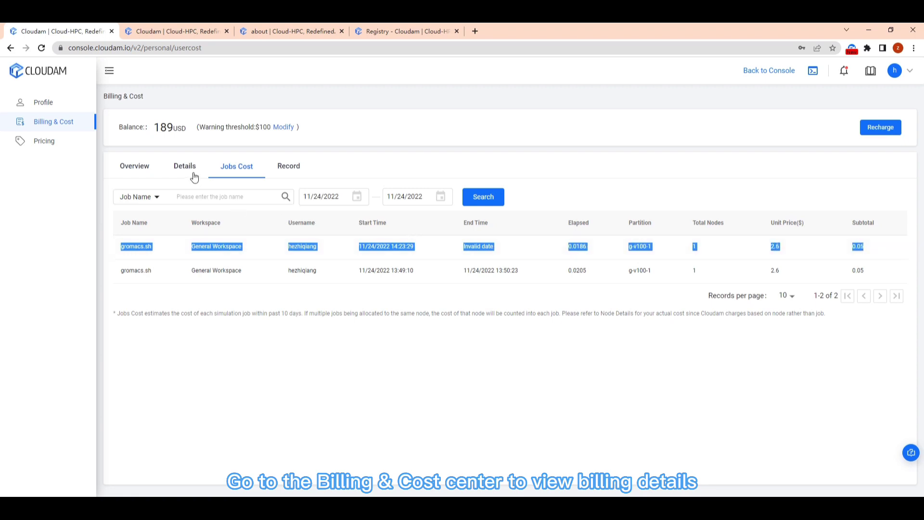
{"action": "left_click", "coordinate": [179, 168]}
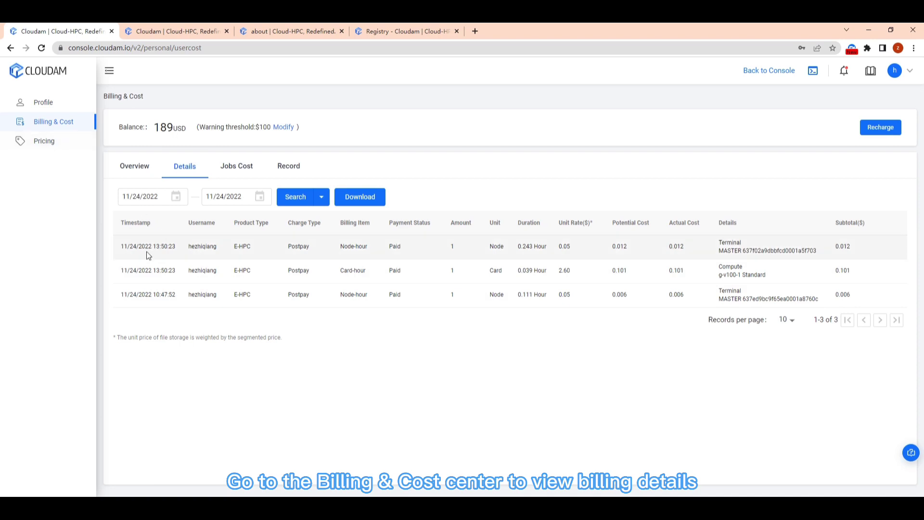
{"action": "left_click_drag", "start_coordinate": [119, 249], "coordinate": [844, 245]}
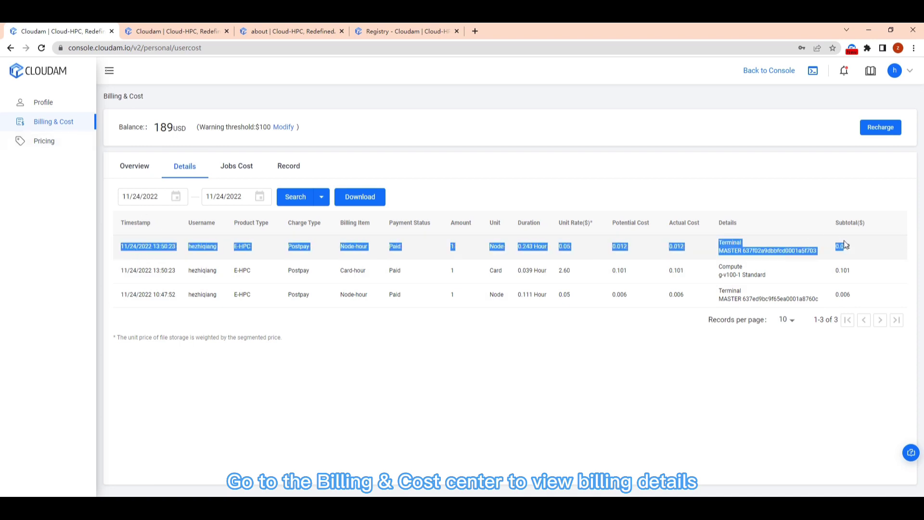
Look up the hourly per-card rates of the g-v100-1 partition and the storage rates in the Pricing section
{"action": "left_click", "coordinate": [49, 142]}
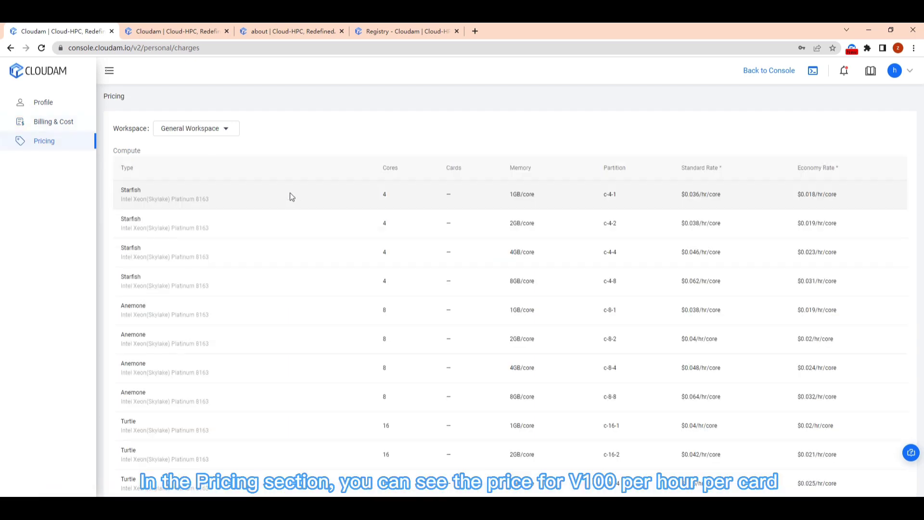
{"action": "scroll", "coordinate": [368, 278], "scroll_direction": "down", "scroll_amount": 8}
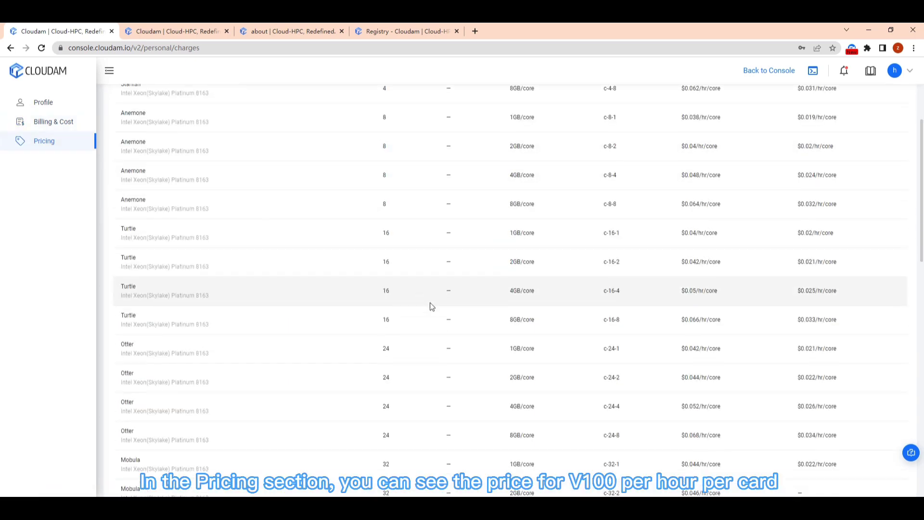
{"action": "scroll", "coordinate": [441, 311], "scroll_direction": "down", "scroll_amount": 9}
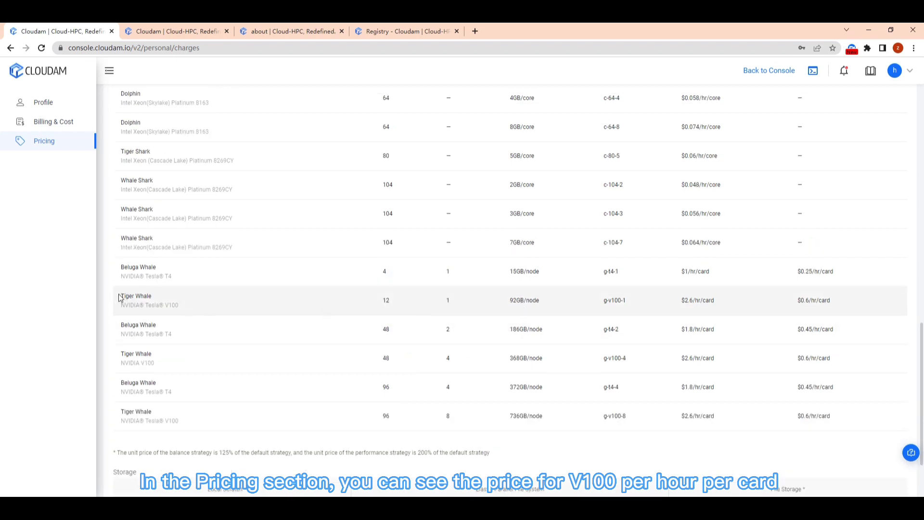
{"action": "left_click_drag", "start_coordinate": [120, 295], "coordinate": [793, 292]}
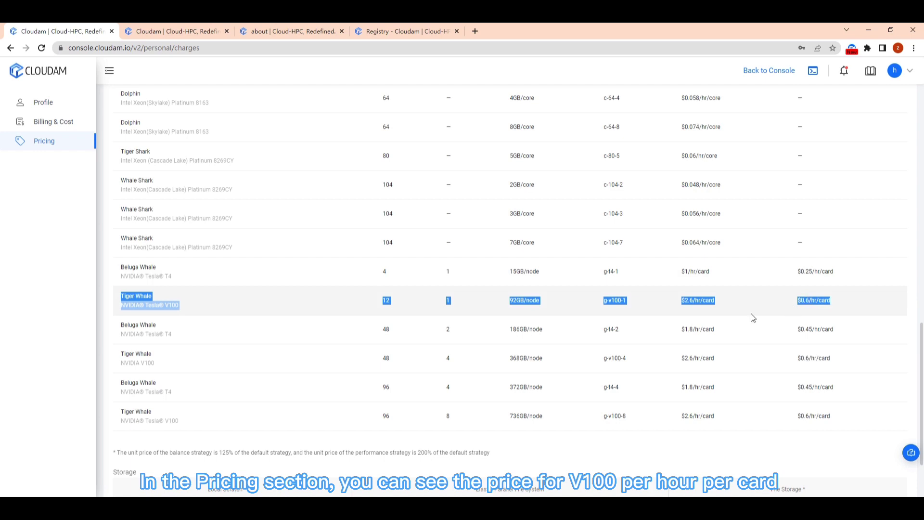
{"action": "scroll", "coordinate": [264, 325], "scroll_direction": "down", "scroll_amount": 2}
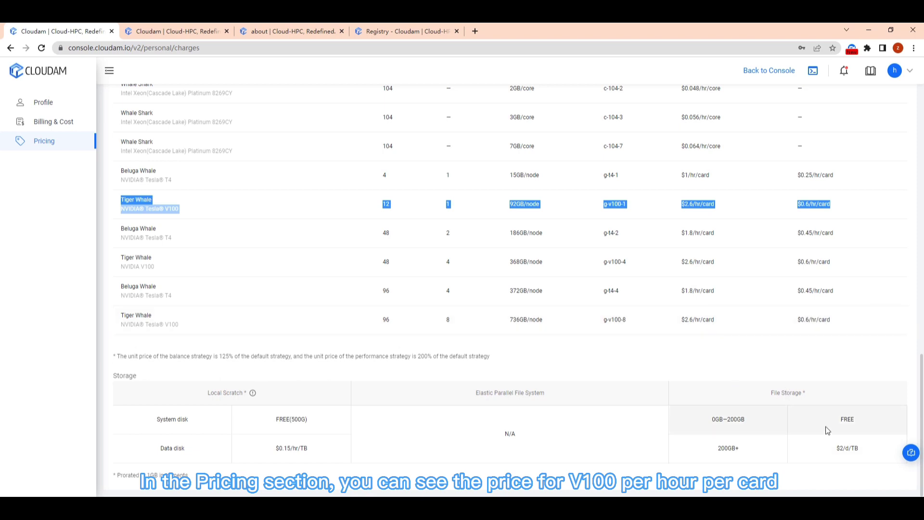
{"action": "scroll", "coordinate": [752, 239], "scroll_direction": "up", "scroll_amount": 2}
Go back to the console and view its Desktop and Image sections
{"action": "left_click", "coordinate": [752, 71]}
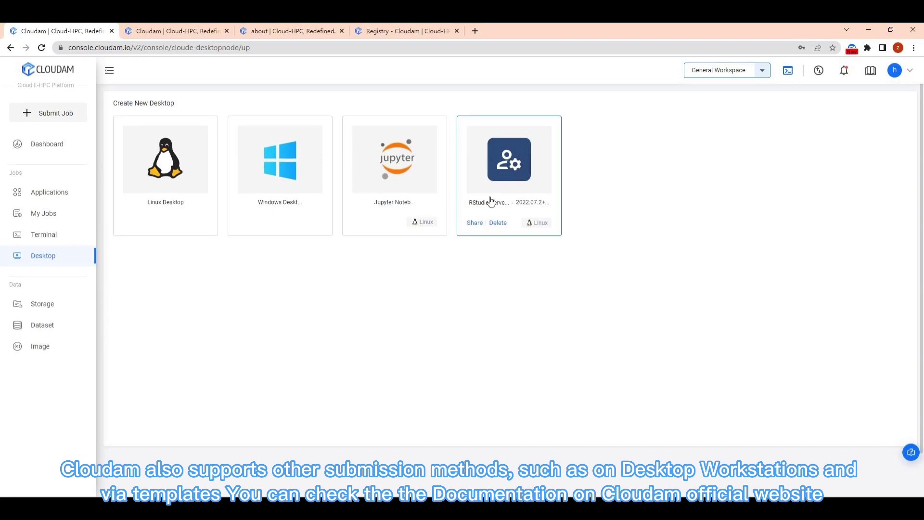
{"action": "left_click", "coordinate": [40, 347]}
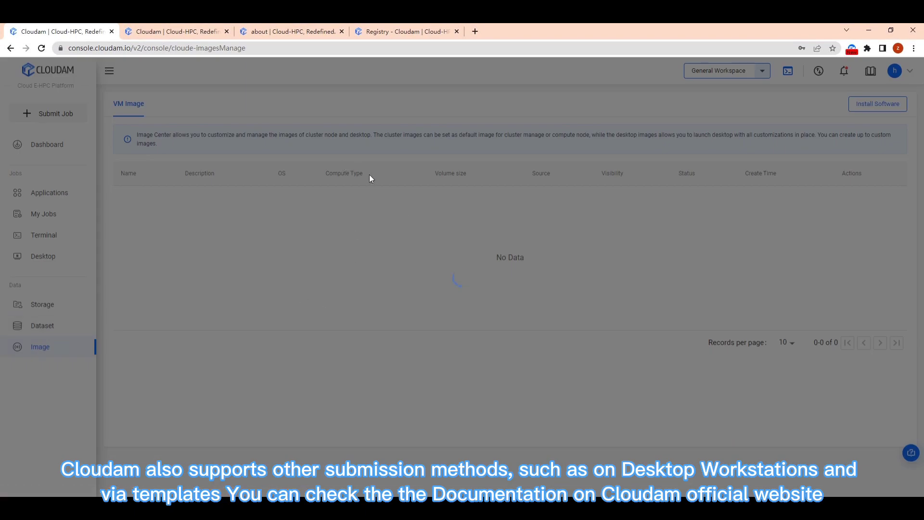